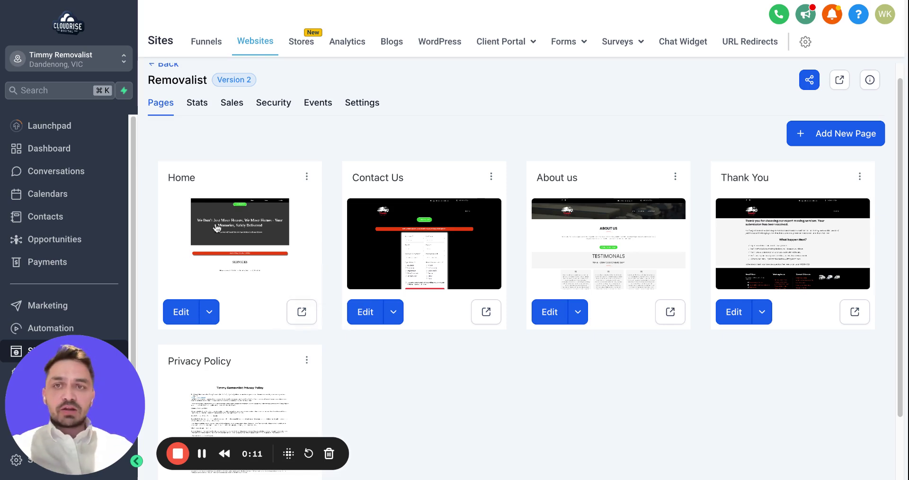
Preview the Removalist website's Home page and examine the images in its Services section
{"action": "scroll", "coordinate": [193, 232], "scroll_direction": "up", "scroll_amount": 1}
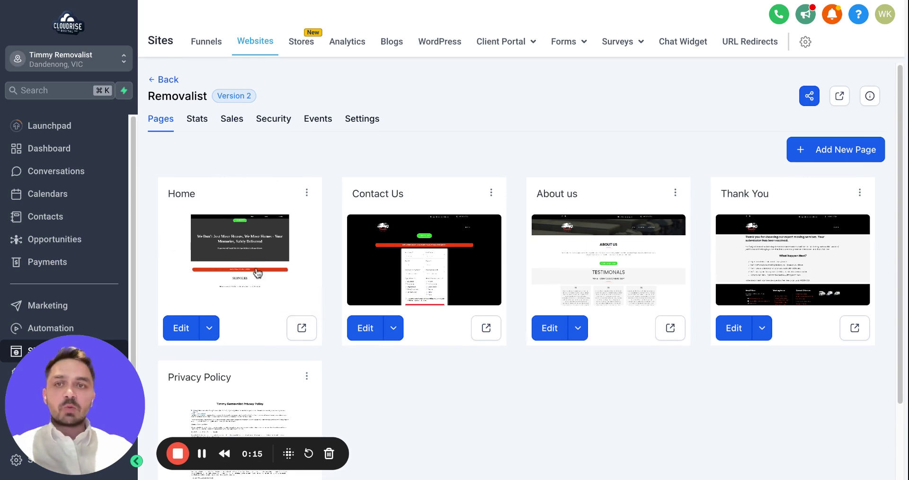
{"action": "left_click", "coordinate": [303, 330]}
{"action": "scroll", "coordinate": [334, 77], "scroll_direction": "down", "scroll_amount": 10}
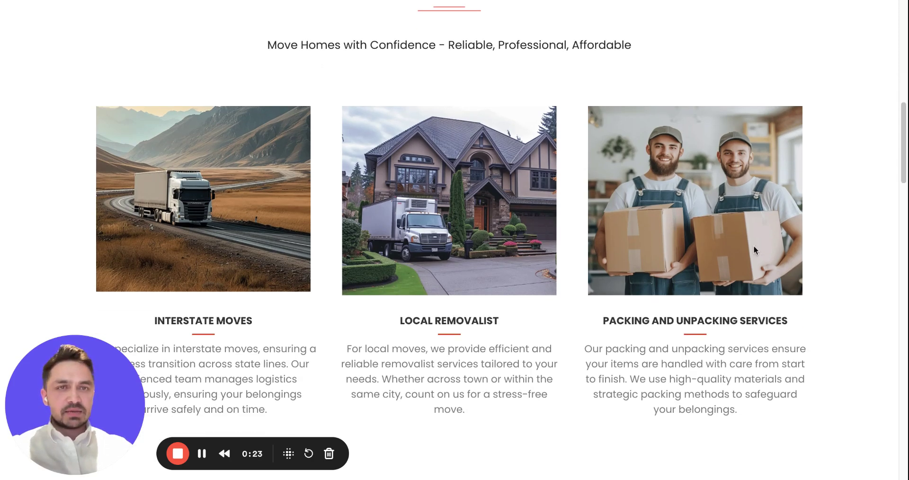
{"action": "scroll", "coordinate": [756, 252], "scroll_direction": "down", "scroll_amount": 2}
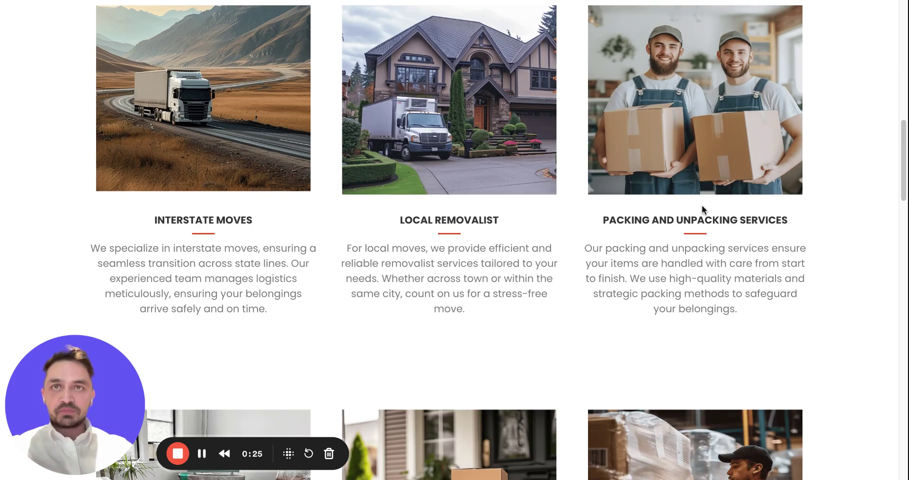
Return to the Removalist pages list and open the Home page for editing in a new tab
{"action": "key", "text": "ctrl+shift+Tab"}
{"action": "left_click", "coordinate": [209, 335]}
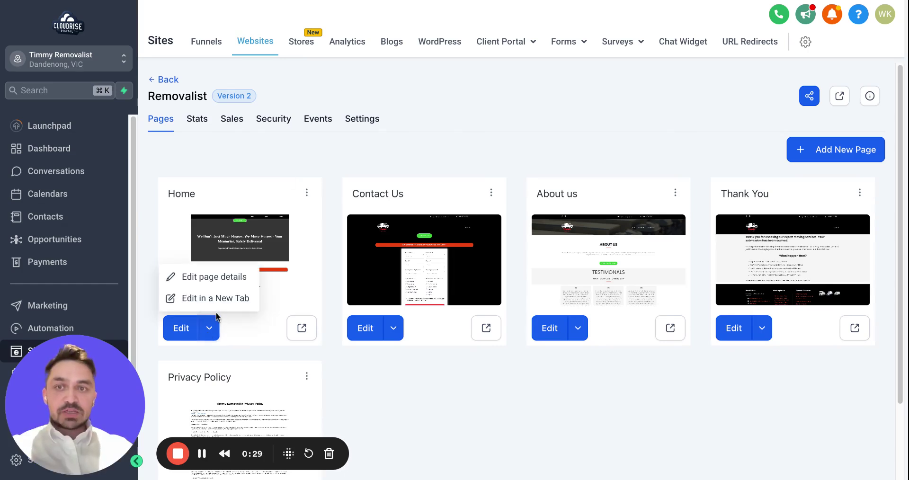
{"action": "left_click", "coordinate": [216, 301]}
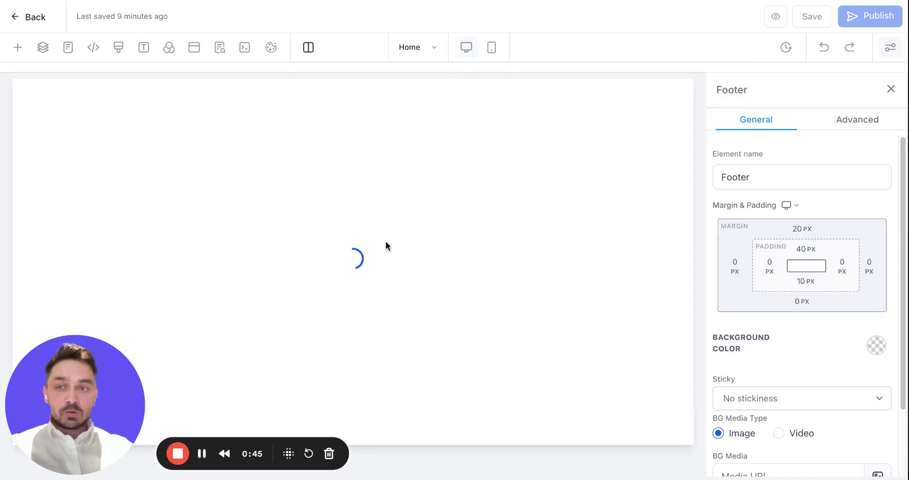
Copy the CSS selector of the Local Removalist image in the Services section from its advanced settings
{"action": "scroll", "coordinate": [382, 243], "scroll_direction": "down", "scroll_amount": 4}
{"action": "scroll", "coordinate": [379, 244], "scroll_direction": "down", "scroll_amount": 3}
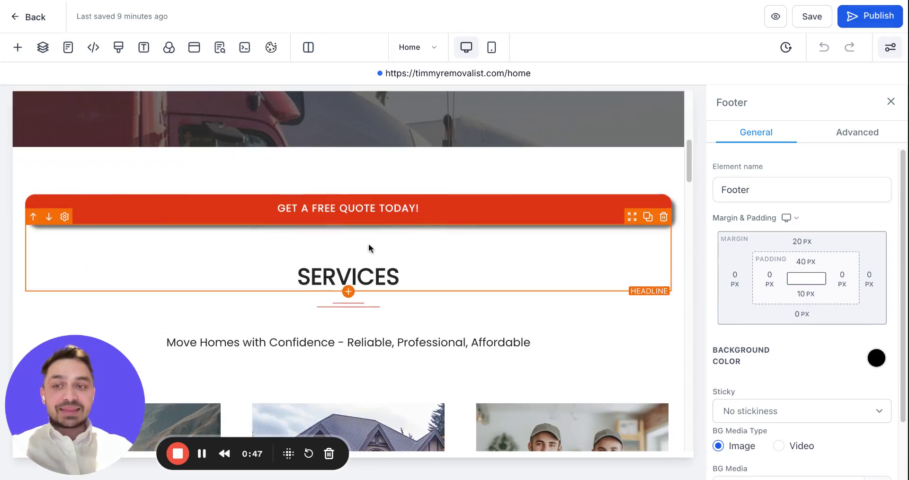
{"action": "scroll", "coordinate": [422, 262], "scroll_direction": "down", "scroll_amount": 3}
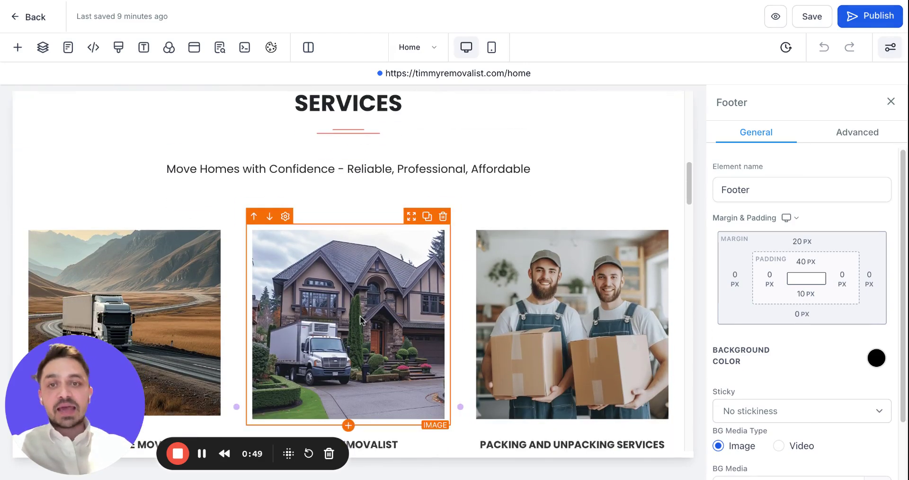
{"action": "left_click", "coordinate": [441, 247]}
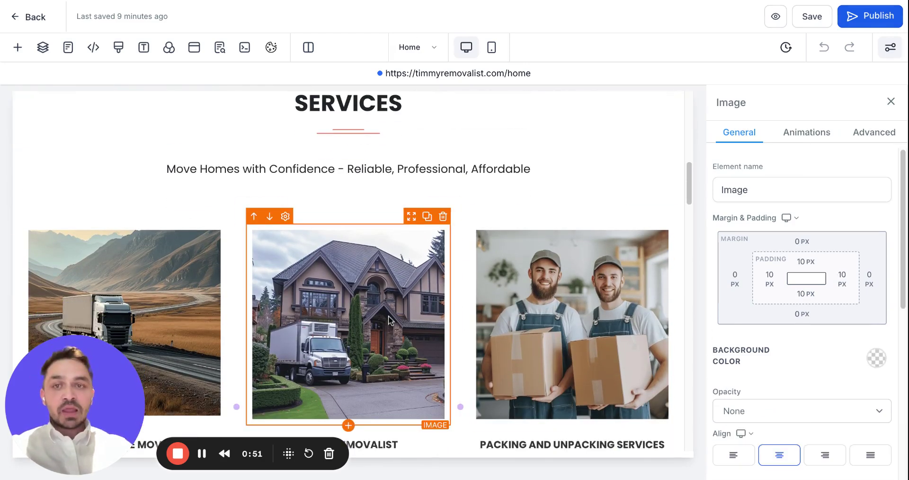
{"action": "left_click", "coordinate": [874, 135]}
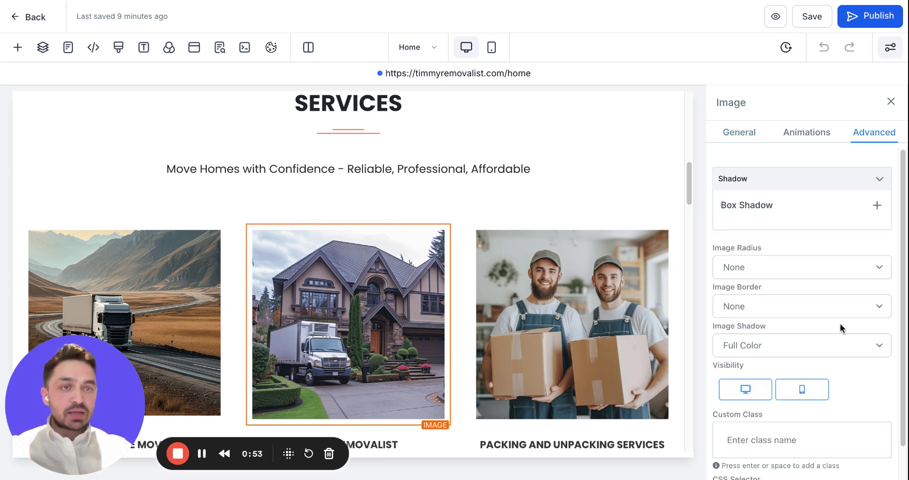
{"action": "scroll", "coordinate": [841, 328], "scroll_direction": "down", "scroll_amount": 2}
{"action": "left_click_drag", "start_coordinate": [718, 434], "coordinate": [780, 444]}
{"action": "left_click", "coordinate": [780, 447]}
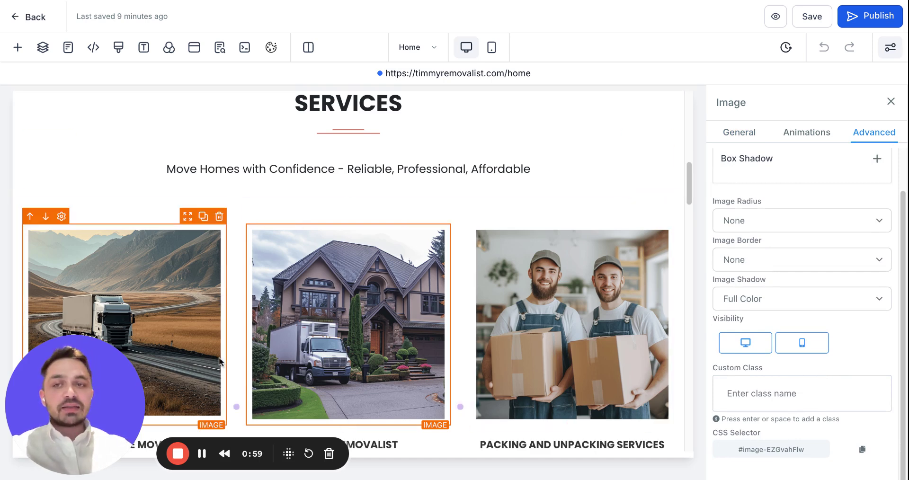
{"action": "left_click", "coordinate": [861, 452]}
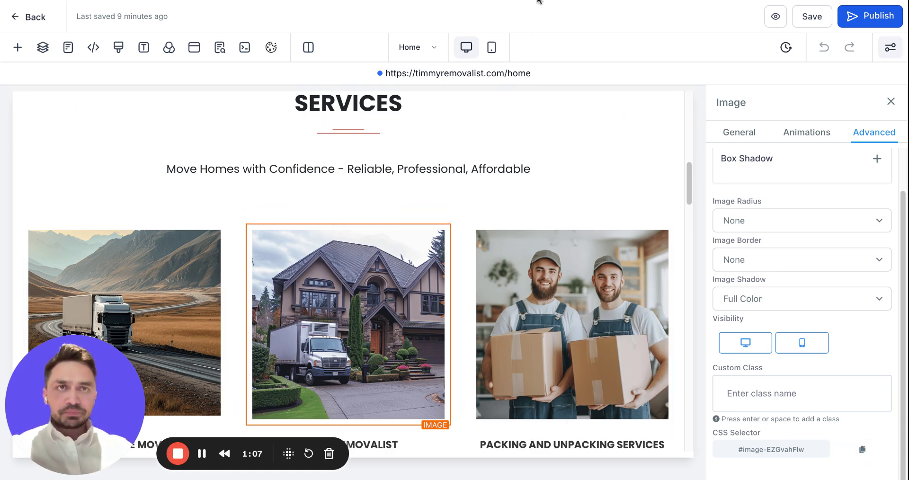
Switch to the Custom Css Codes document and copy the single-image hover effect code for #image-EZGvahFlw
{"action": "key", "text": "ctrl+Tab"}
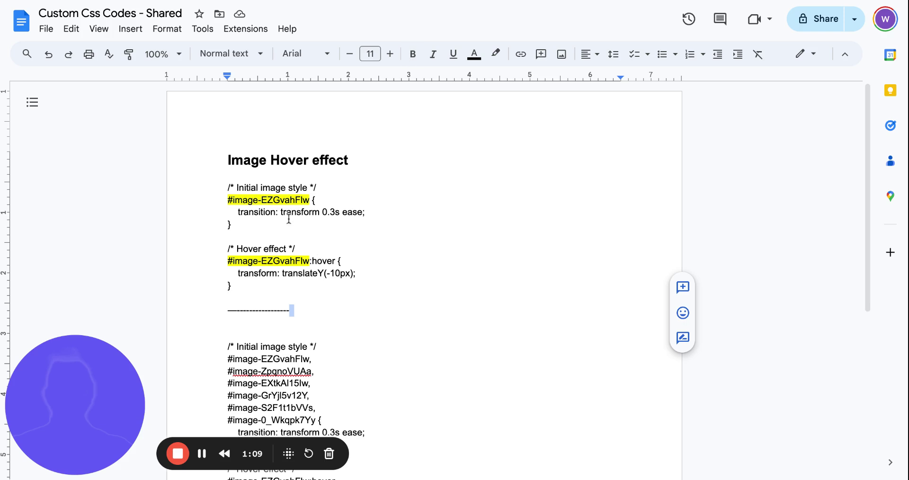
{"action": "left_click", "coordinate": [223, 200]}
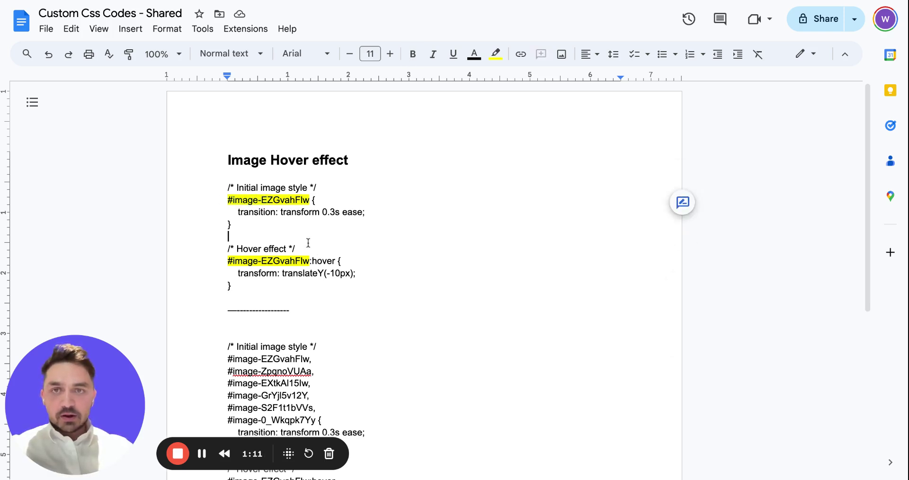
{"action": "left_click", "coordinate": [246, 286]}
{"action": "left_click_drag", "start_coordinate": [245, 286], "coordinate": [195, 190]}
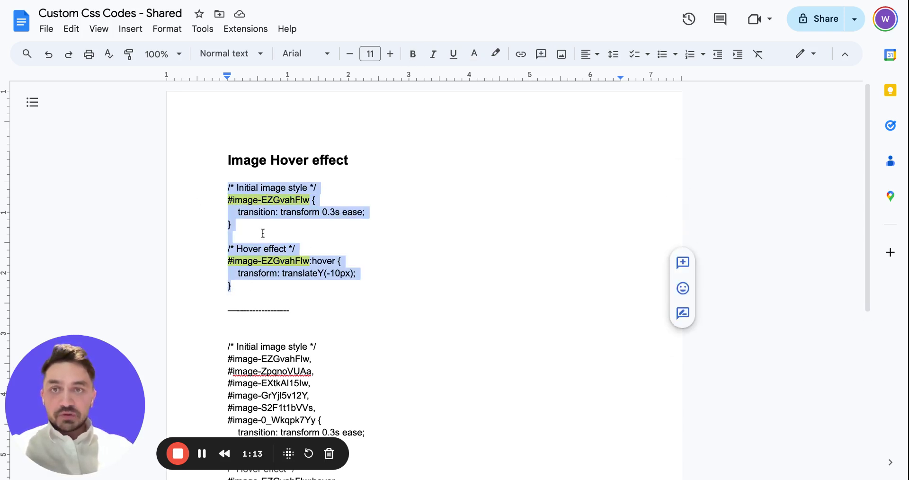
{"action": "left_click", "coordinate": [266, 218]}
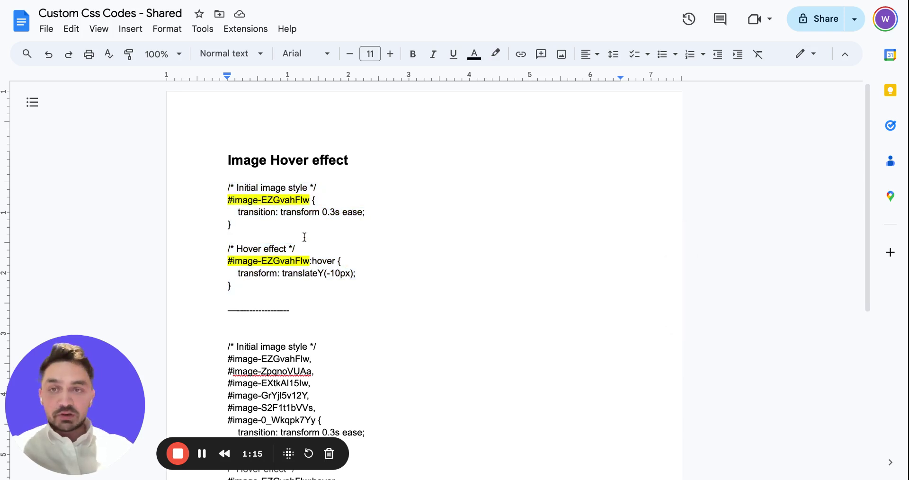
{"action": "left_click_drag", "start_coordinate": [233, 201], "coordinate": [295, 201]}
{"action": "left_click", "coordinate": [295, 201]}
{"action": "left_click_drag", "start_coordinate": [233, 201], "coordinate": [280, 201]}
{"action": "left_click_drag", "start_coordinate": [263, 283], "coordinate": [213, 194]}
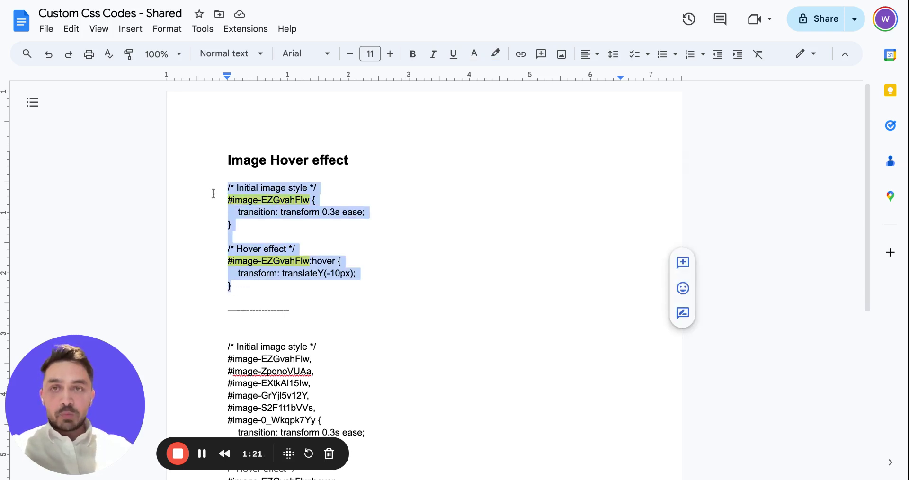
{"action": "left_click", "coordinate": [373, 3]}
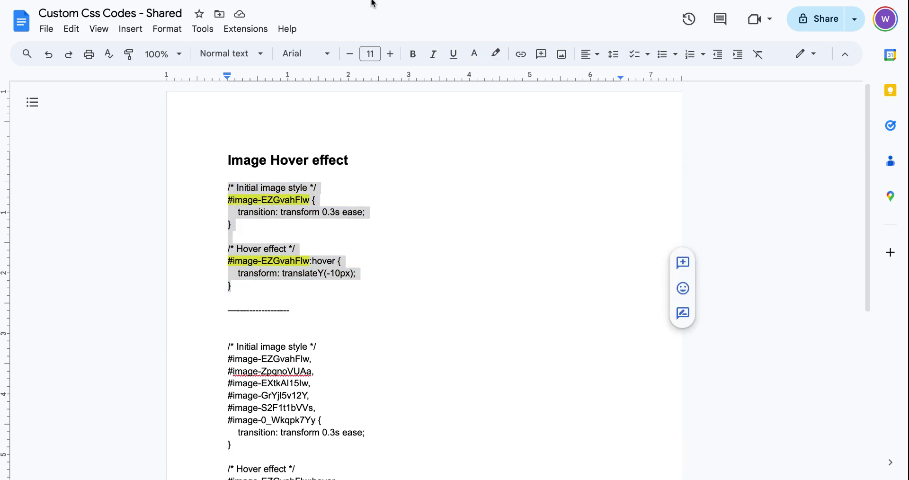
Back in the page editor, paste the single-image hover code into the page's Custom CSS, save it and check the Services images
{"action": "key", "text": "super+Tab"}
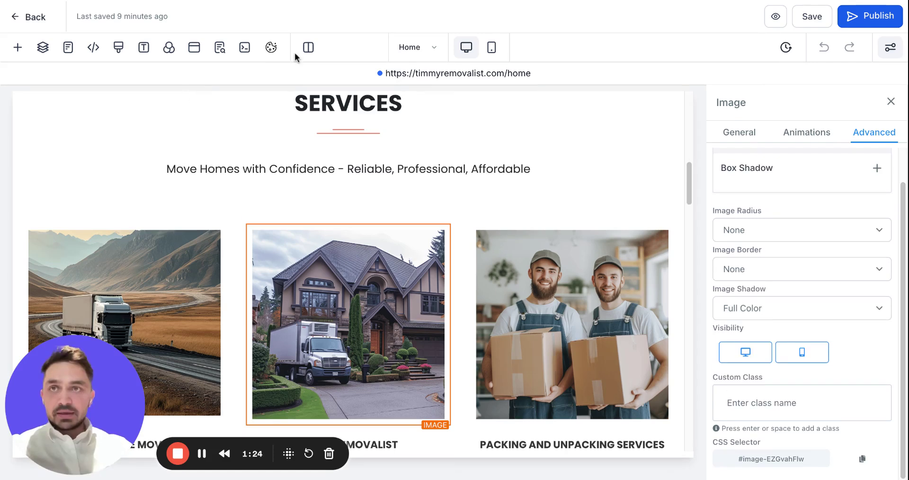
{"action": "left_click", "coordinate": [118, 47]}
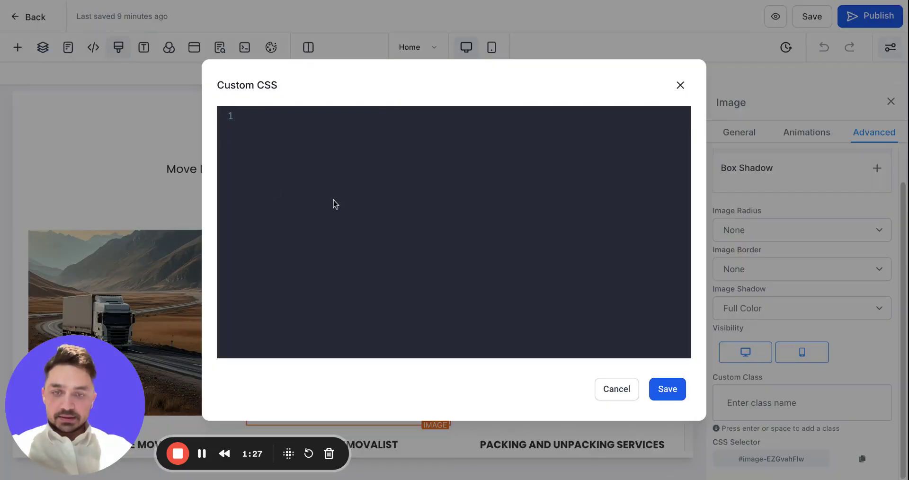
{"action": "key", "text": "ctrl+v"}
{"action": "left_click", "coordinate": [663, 389]}
{"action": "scroll", "coordinate": [134, 213], "scroll_direction": "down", "scroll_amount": 1}
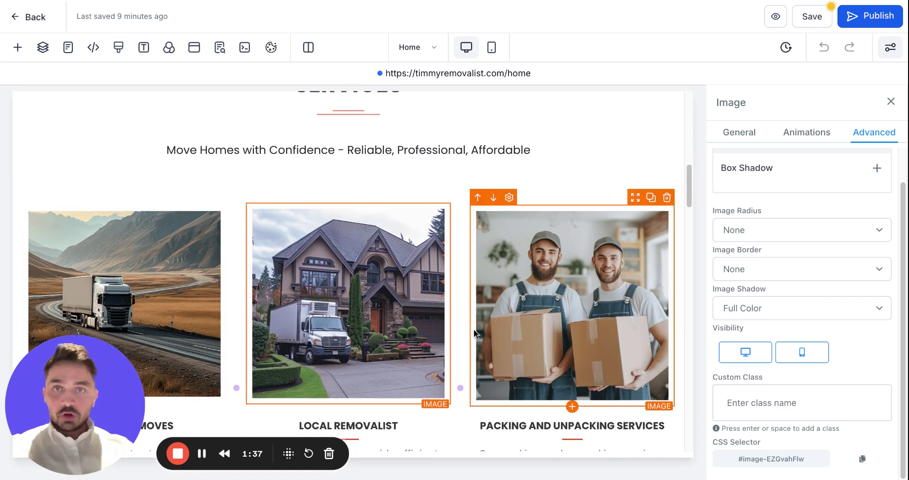
{"action": "scroll", "coordinate": [213, 361], "scroll_direction": "down", "scroll_amount": 7}
{"action": "scroll", "coordinate": [494, 357], "scroll_direction": "up", "scroll_amount": 4}
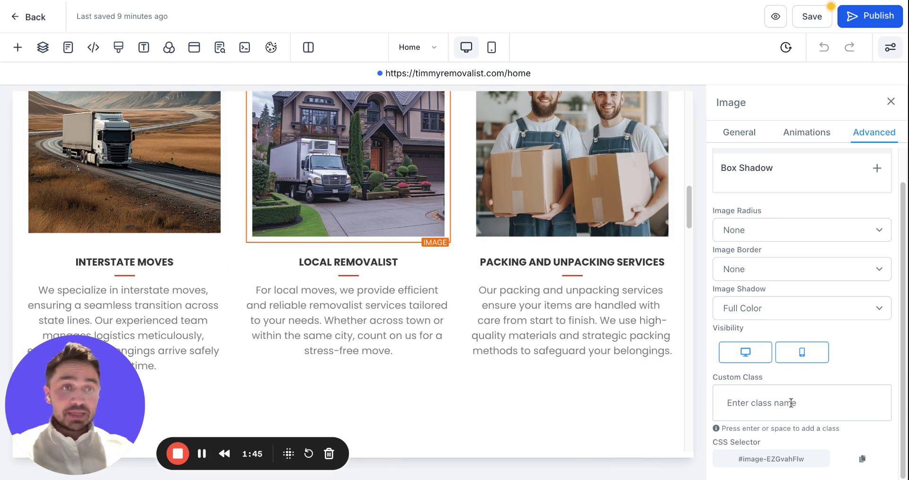
Select the Interstate Moves image and look up its CSS selector in its advanced settings
{"action": "left_click", "coordinate": [220, 169]}
{"action": "scroll", "coordinate": [779, 328], "scroll_direction": "down", "scroll_amount": 6}
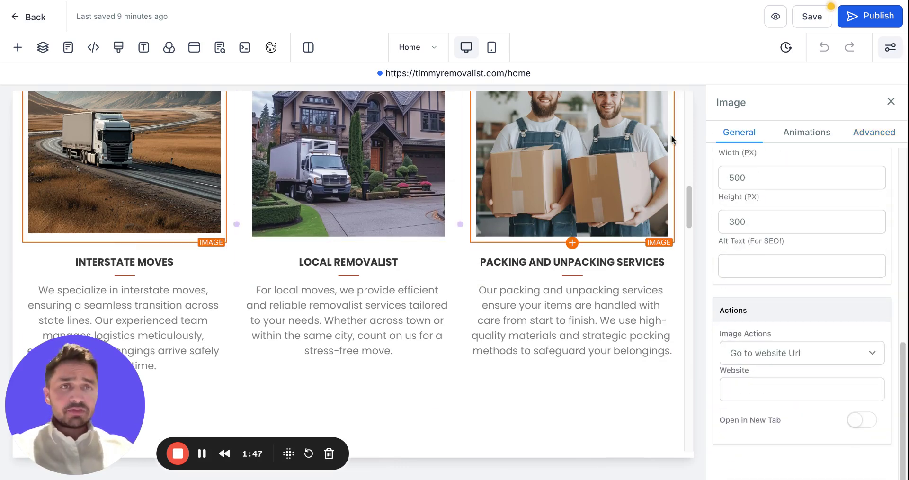
{"action": "left_click", "coordinate": [885, 134]}
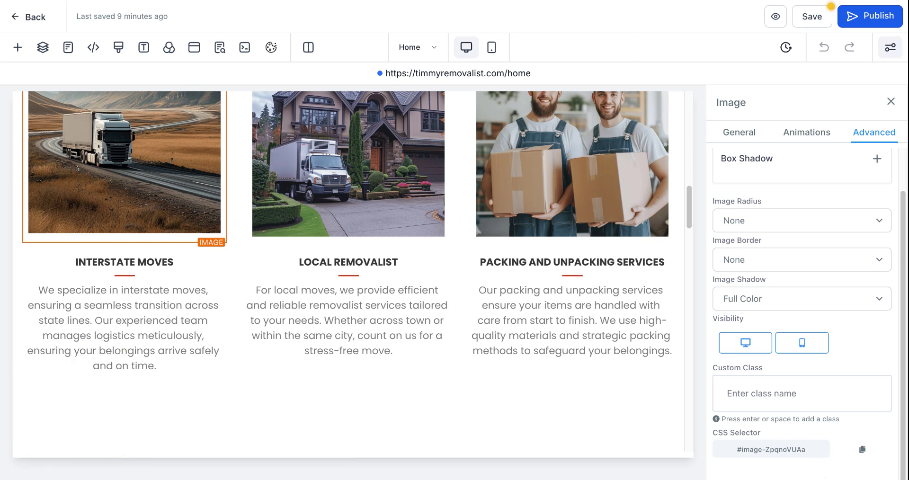
Switch to the Custom Css Codes document and copy the multi-image hover code, with its initial style and hover rules for all six image selectors
{"action": "key", "text": "super+Tab"}
{"action": "scroll", "coordinate": [225, 113], "scroll_direction": "down", "scroll_amount": 5}
{"action": "scroll", "coordinate": [225, 112], "scroll_direction": "up", "scroll_amount": 2}
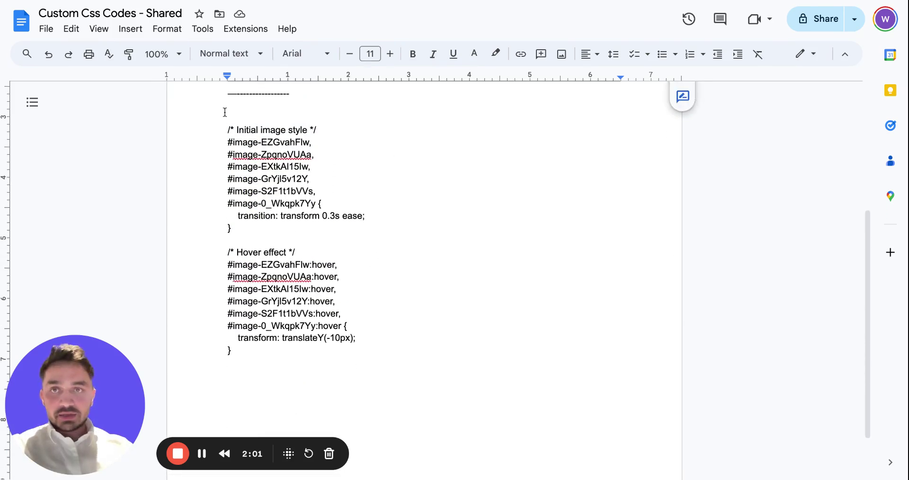
{"action": "left_click_drag", "start_coordinate": [225, 113], "coordinate": [284, 265]}
{"action": "left_click_drag", "start_coordinate": [254, 326], "coordinate": [199, 197]}
{"action": "key", "text": "ctrl+z"}
{"action": "left_click_drag", "start_coordinate": [248, 372], "coordinate": [212, 158]}
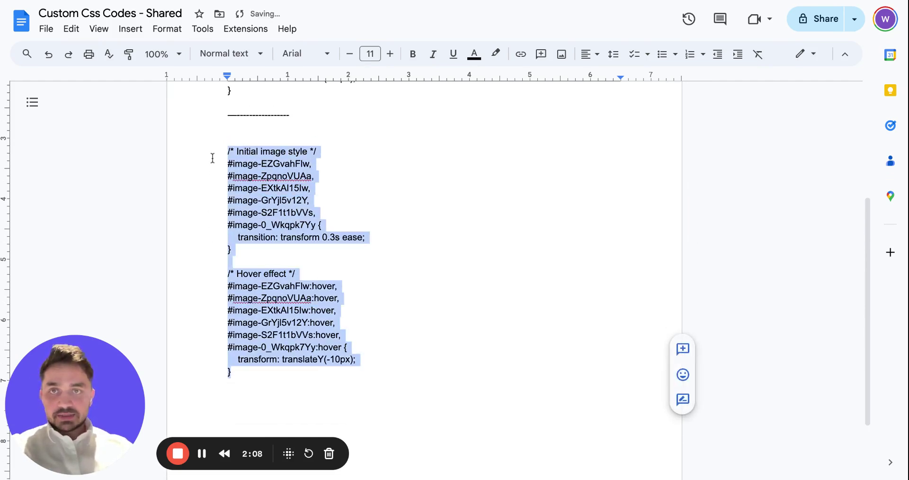
{"action": "left_click", "coordinate": [286, 211]}
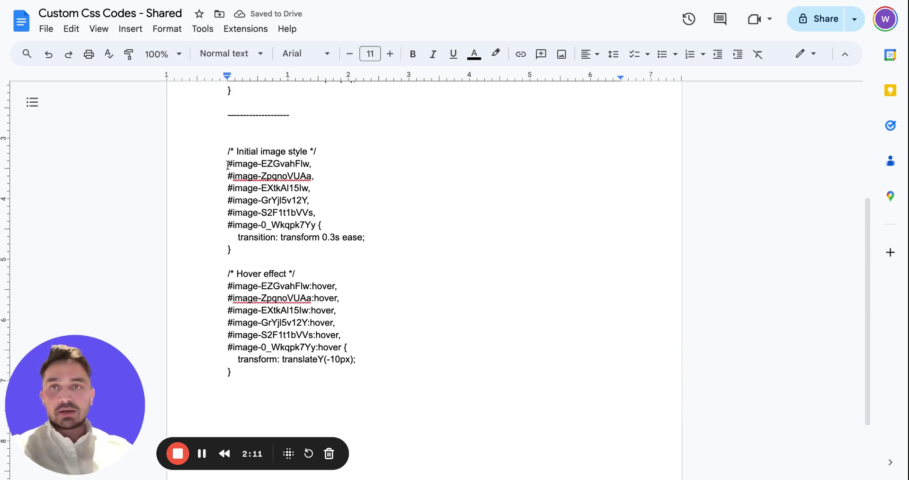
{"action": "left_click_drag", "start_coordinate": [228, 164], "coordinate": [307, 220]}
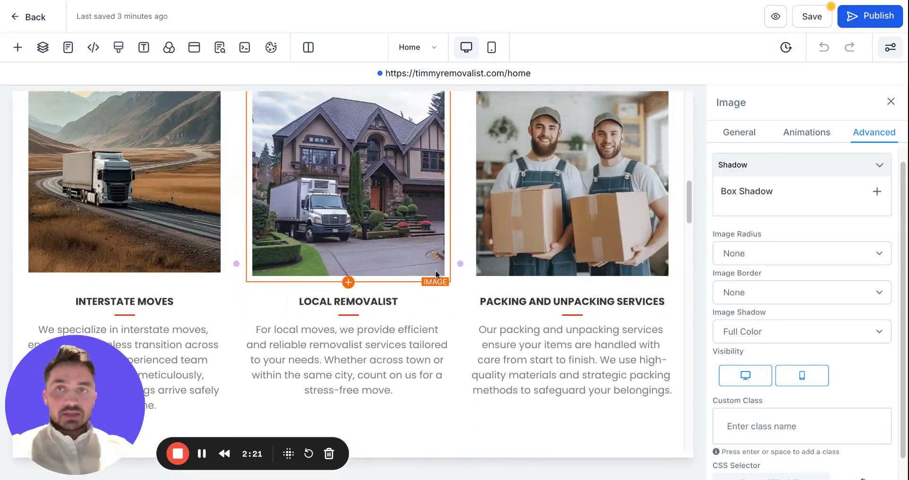
In the page editor, compare the CSS selectors of the Local Removalist and Interstate Moves images in their advanced settings
{"action": "scroll", "coordinate": [756, 417], "scroll_direction": "down", "scroll_amount": 1}
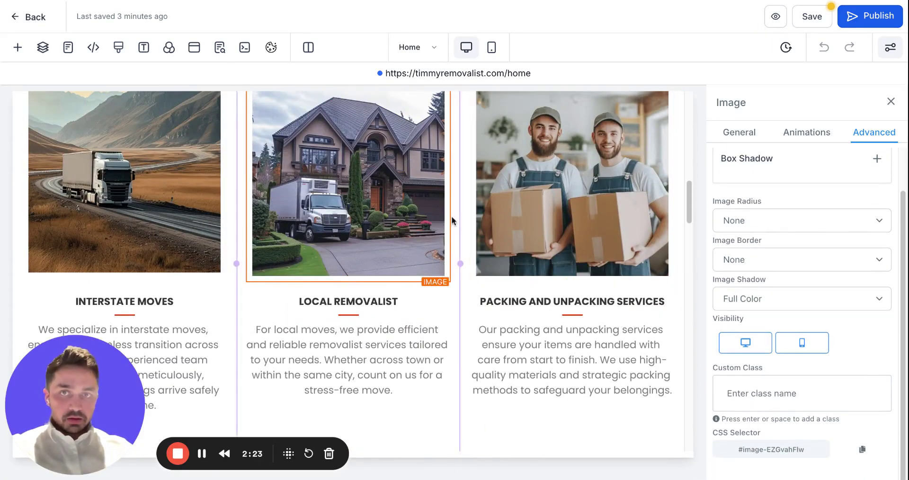
{"action": "left_click", "coordinate": [166, 185]}
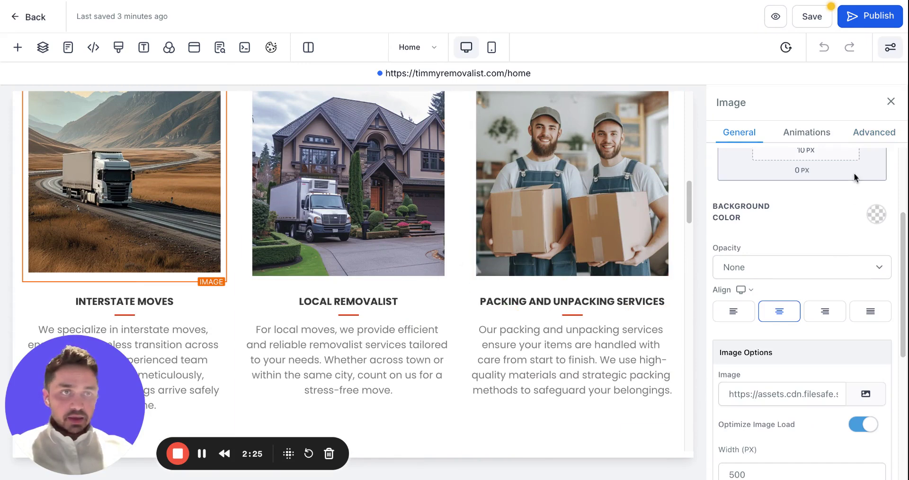
{"action": "left_click", "coordinate": [867, 140]}
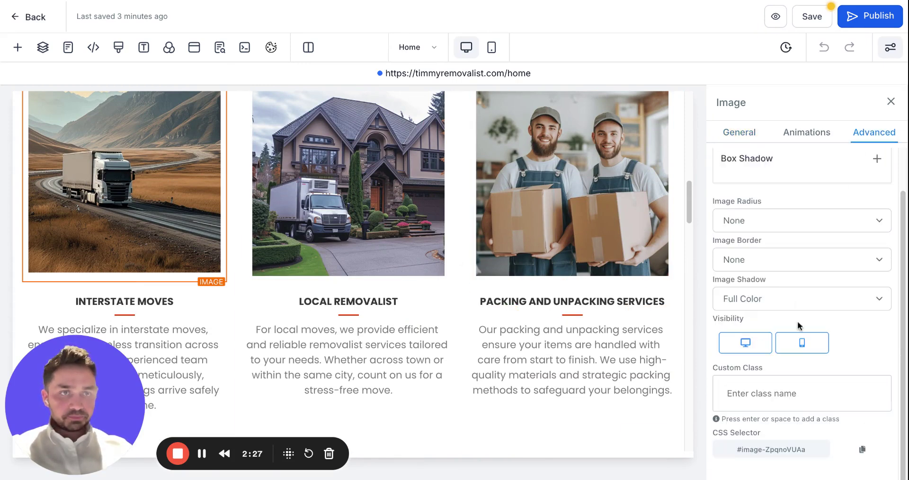
{"action": "left_click_drag", "start_coordinate": [715, 371], "coordinate": [767, 373]}
{"action": "left_click", "coordinate": [771, 373]}
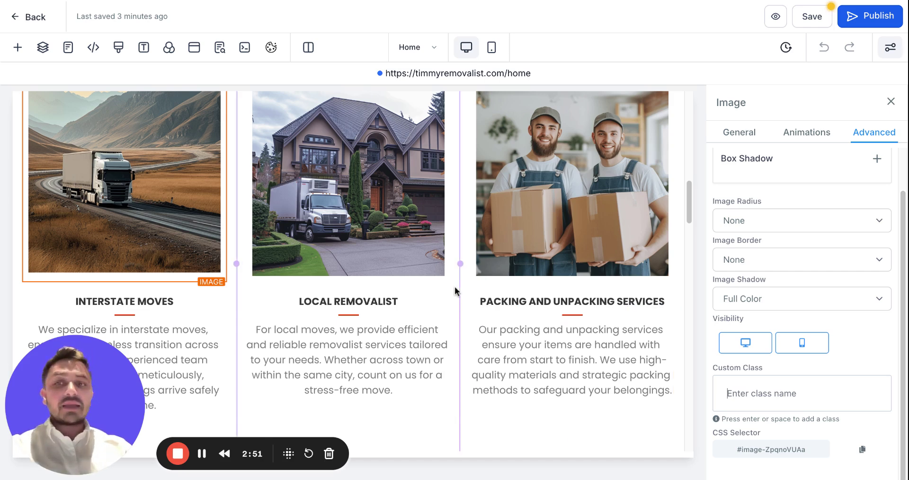
Replace the page's Custom CSS with the multi-image hover code, save it and check both rows of Services images
{"action": "left_click", "coordinate": [119, 48]}
{"action": "key", "text": "ctrl+v"}
{"action": "scroll", "coordinate": [332, 189], "scroll_direction": "up", "scroll_amount": 3}
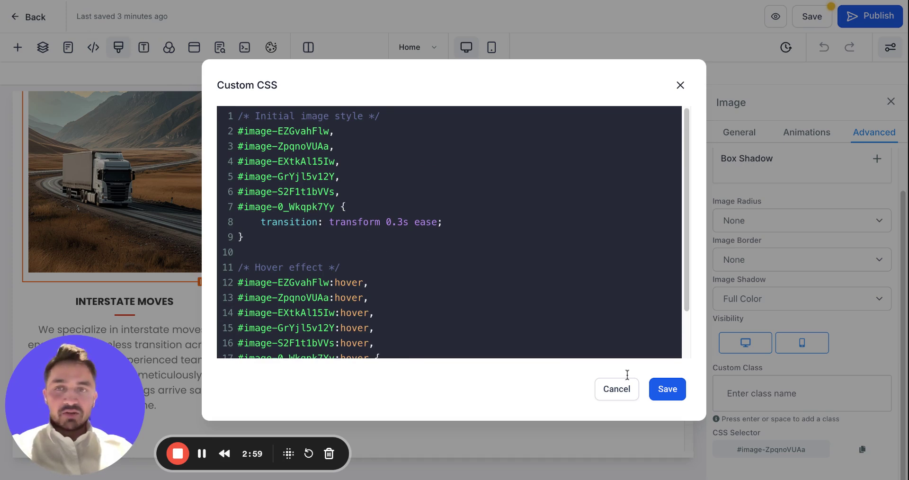
{"action": "left_click", "coordinate": [673, 392]}
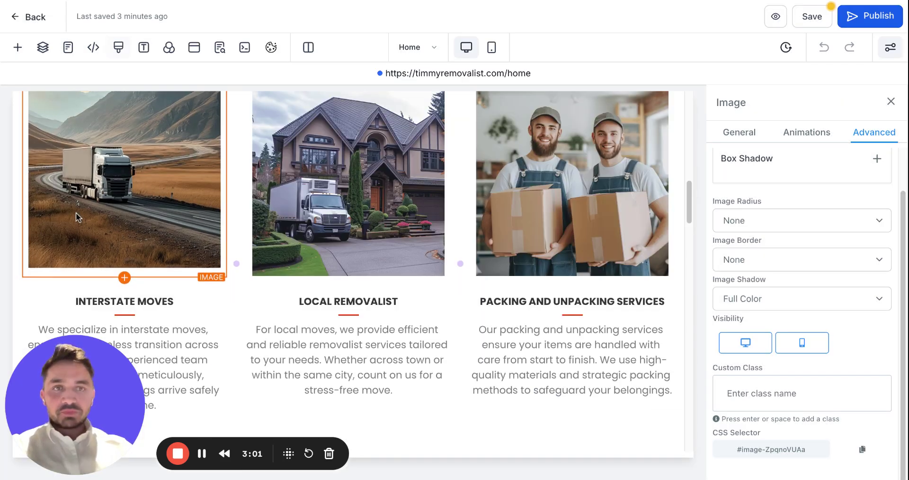
{"action": "scroll", "coordinate": [519, 174], "scroll_direction": "down", "scroll_amount": 3}
{"action": "scroll", "coordinate": [340, 392], "scroll_direction": "down", "scroll_amount": 2}
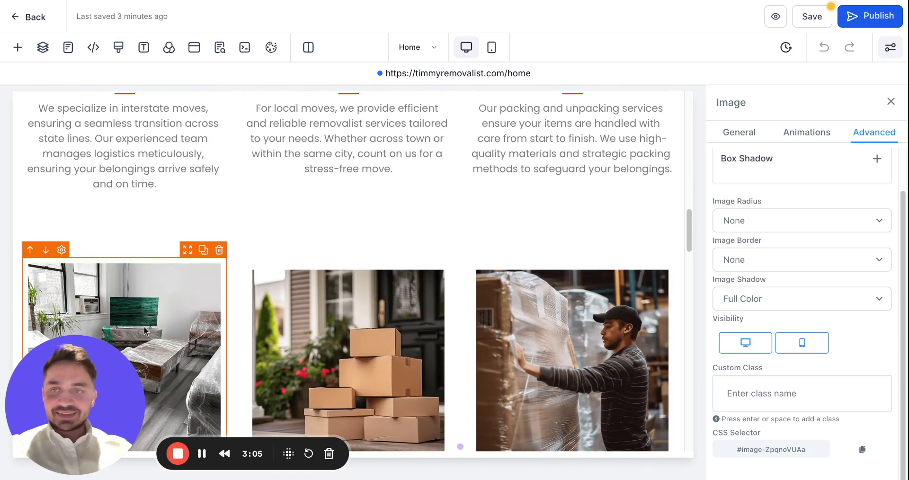
{"action": "scroll", "coordinate": [102, 197], "scroll_direction": "up", "scroll_amount": 2}
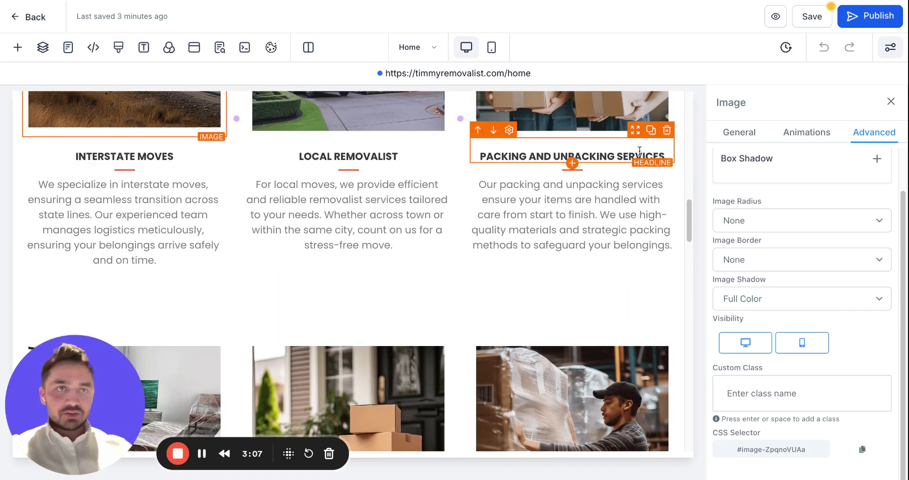
Publish the Home page and check the hover effect on the Services images in the page preview
{"action": "left_click", "coordinate": [869, 19]}
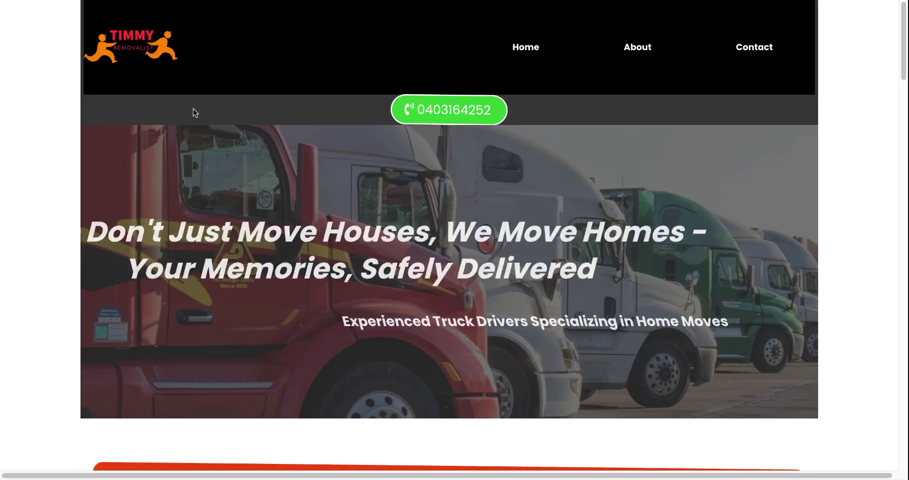
{"action": "scroll", "coordinate": [195, 118], "scroll_direction": "down", "scroll_amount": 10}
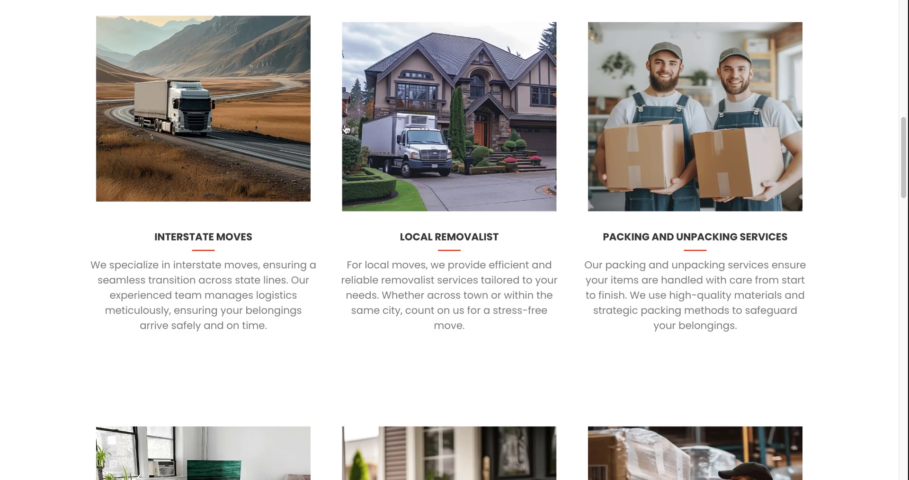
{"action": "scroll", "coordinate": [367, 124], "scroll_direction": "down", "scroll_amount": 2}
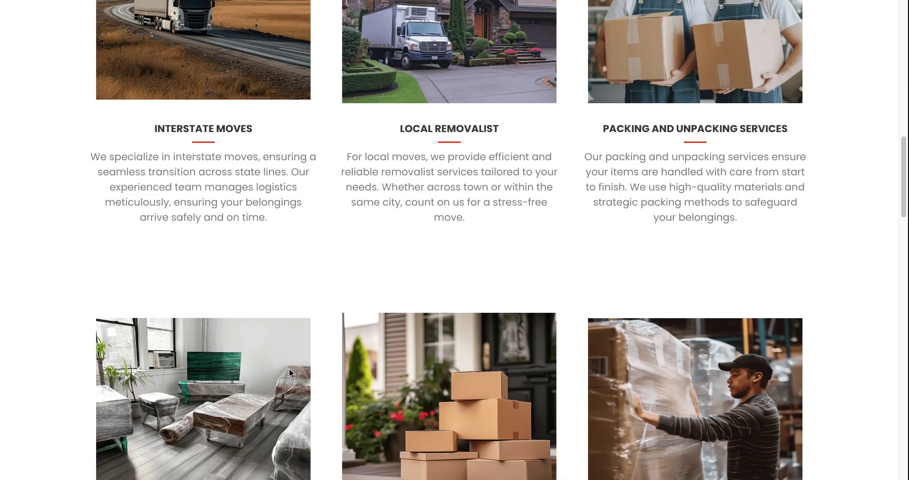
{"action": "scroll", "coordinate": [267, 365], "scroll_direction": "up", "scroll_amount": 3}
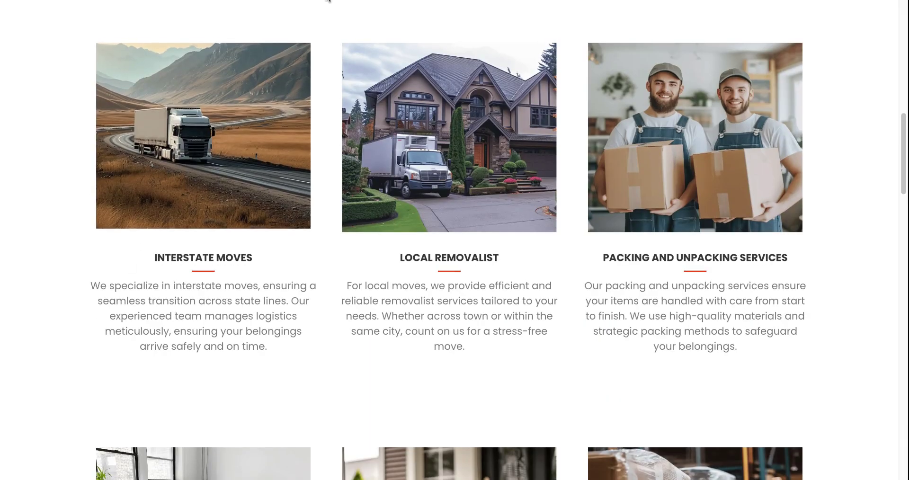
{"action": "scroll", "coordinate": [288, 20], "scroll_direction": "up", "scroll_amount": 14}
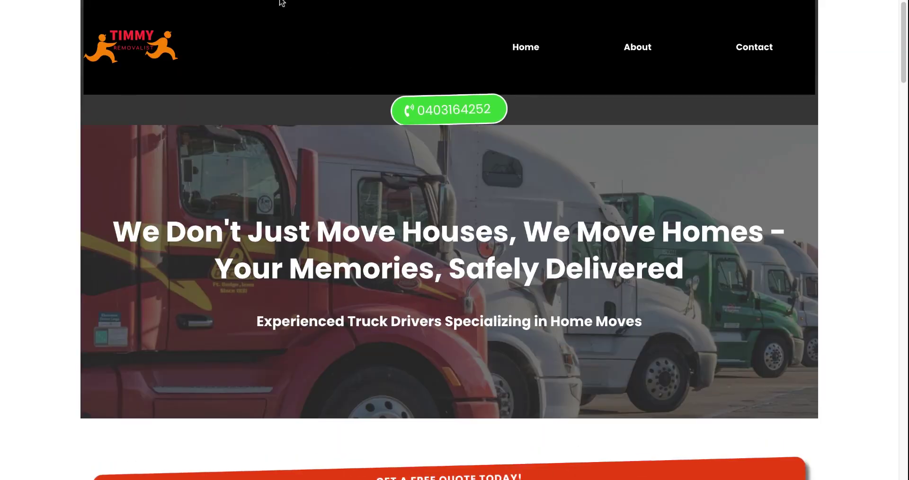